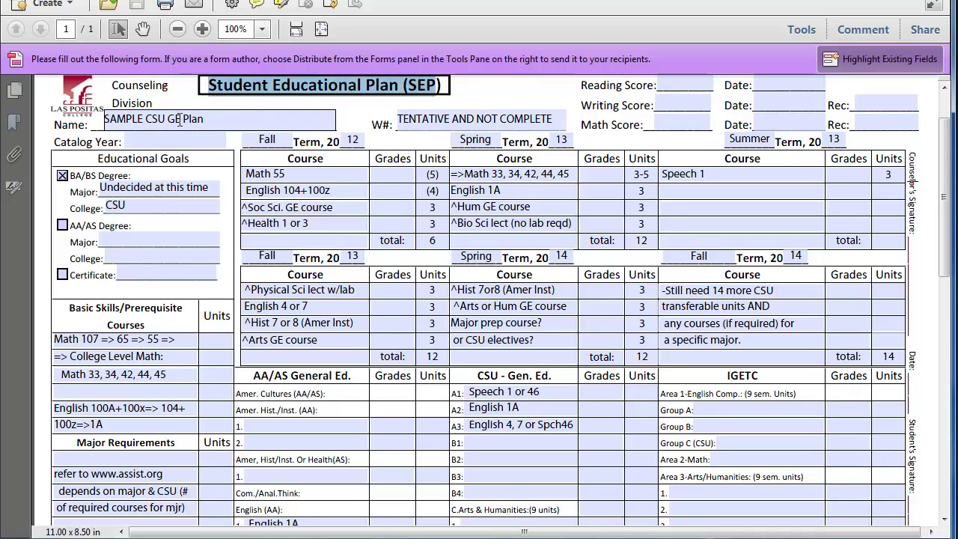
Examine the form's bachelor's degree goal, Name and W# entries, plus the Major Requirements and CSU - Gen. Ed. headings.
drag(129, 205, 104, 205)
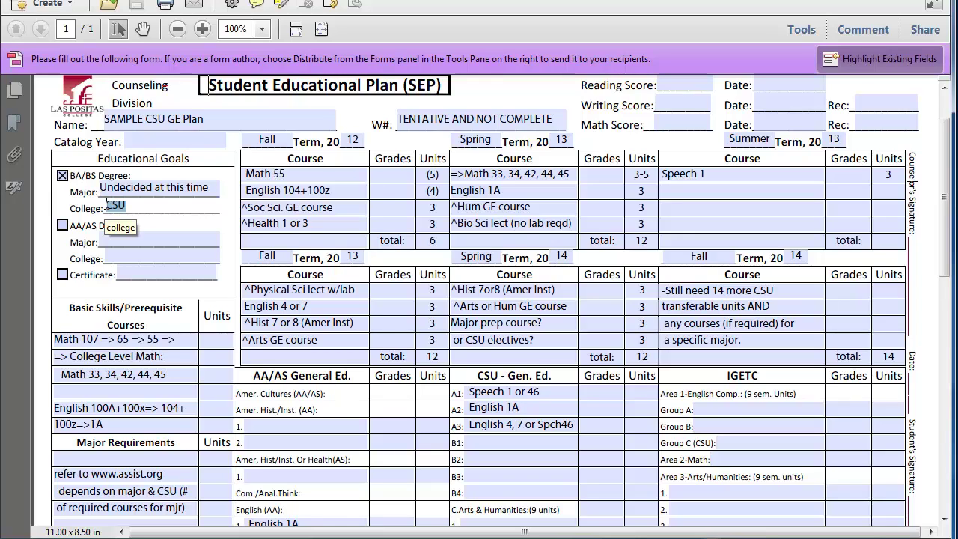
click(154, 187)
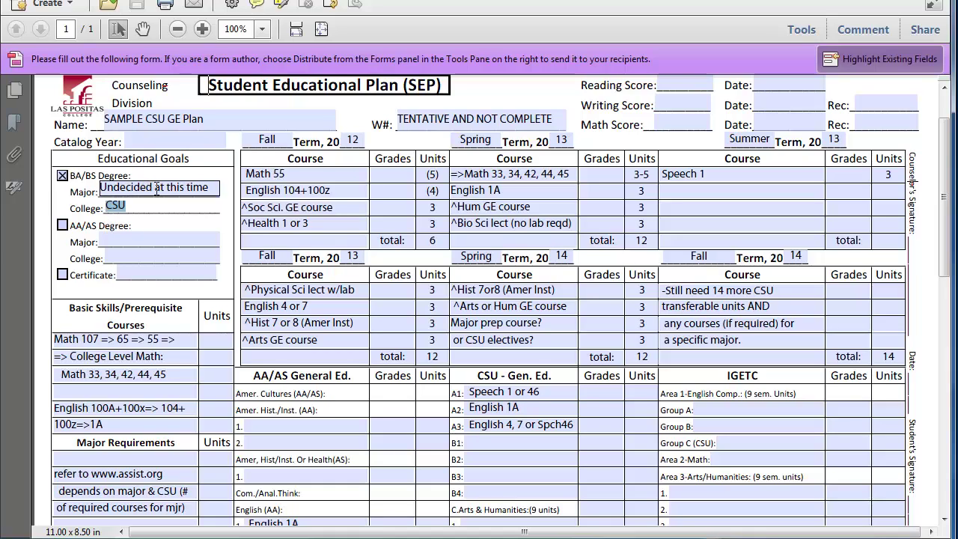
drag(154, 187, 101, 186)
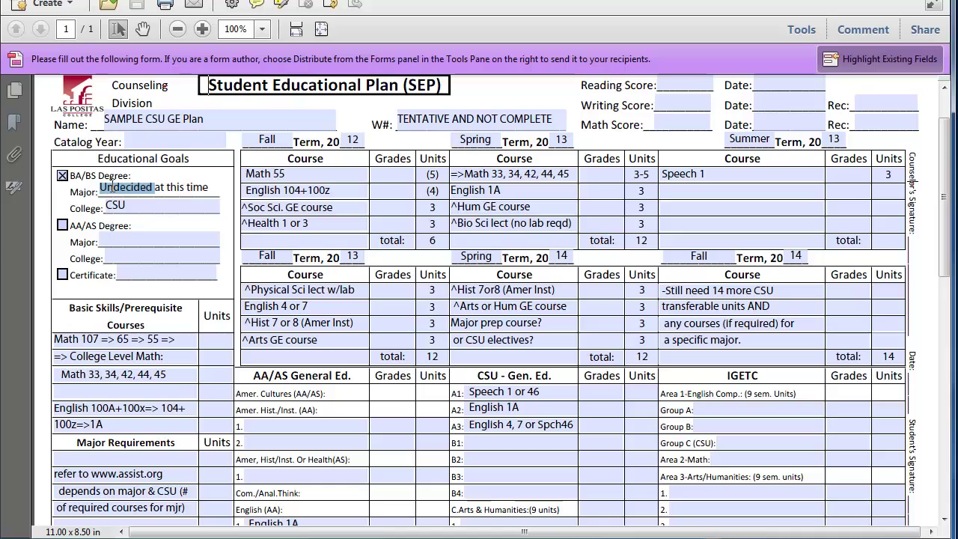
double_click(137, 124)
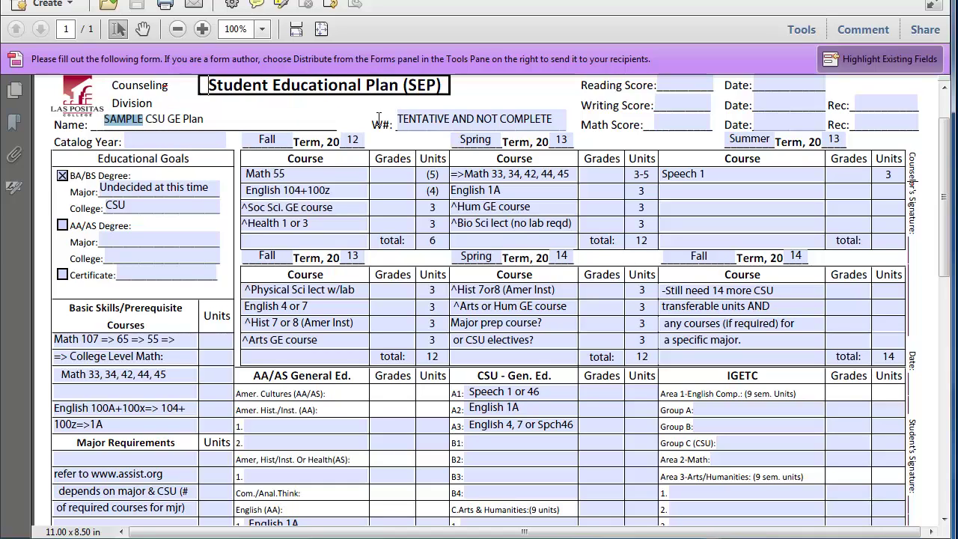
drag(406, 120, 572, 127)
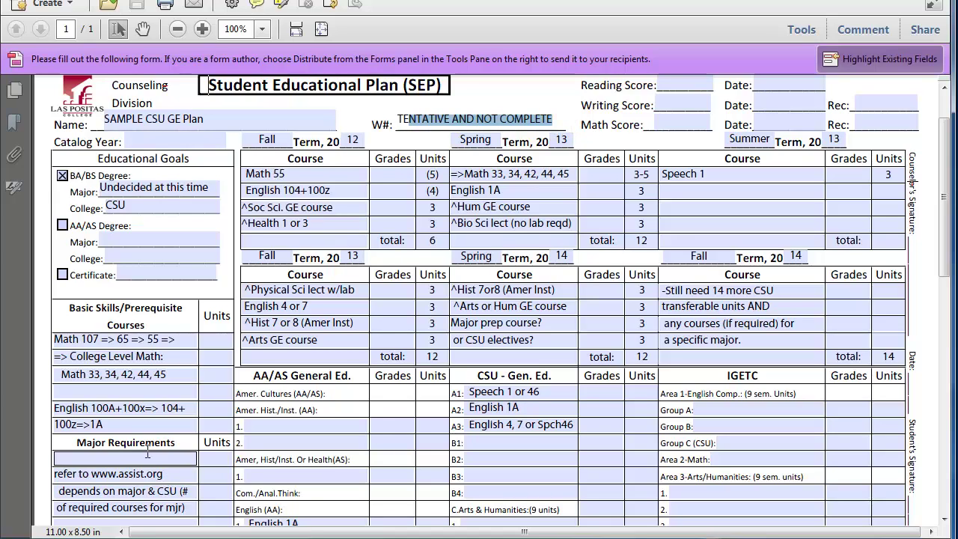
drag(78, 443, 168, 443)
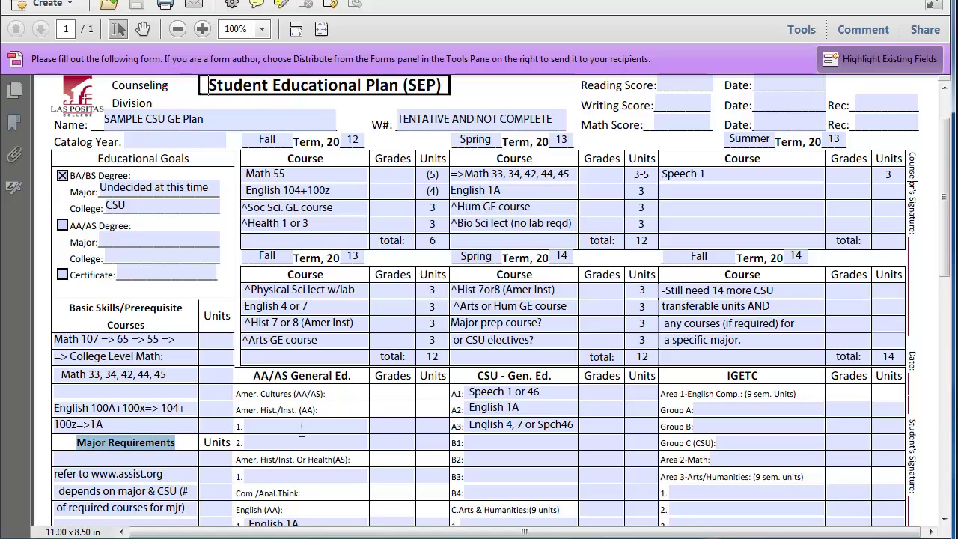
drag(476, 375, 555, 378)
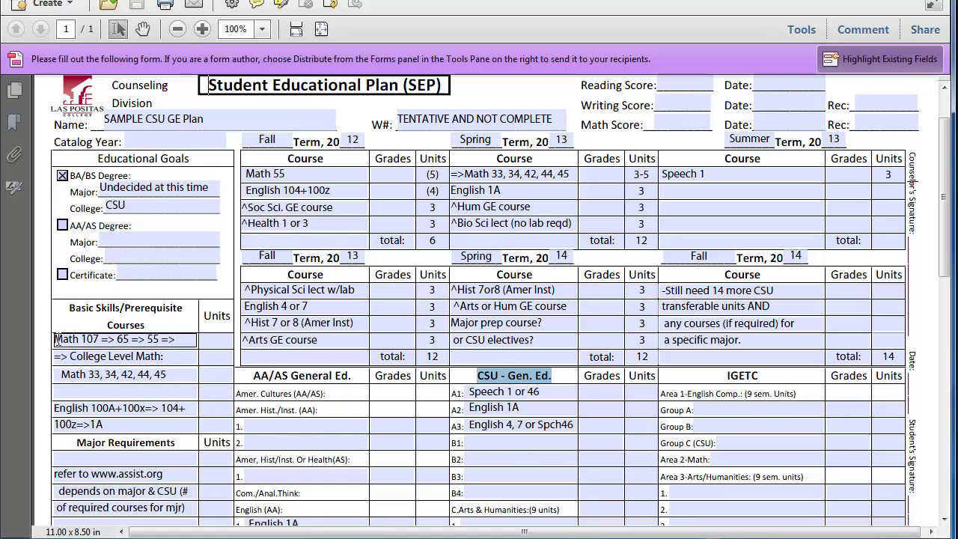
Examine the Math 107, 65, 55 prerequisite sequence in the Basic Skills/Prerequisite Courses section.
drag(57, 339, 179, 341)
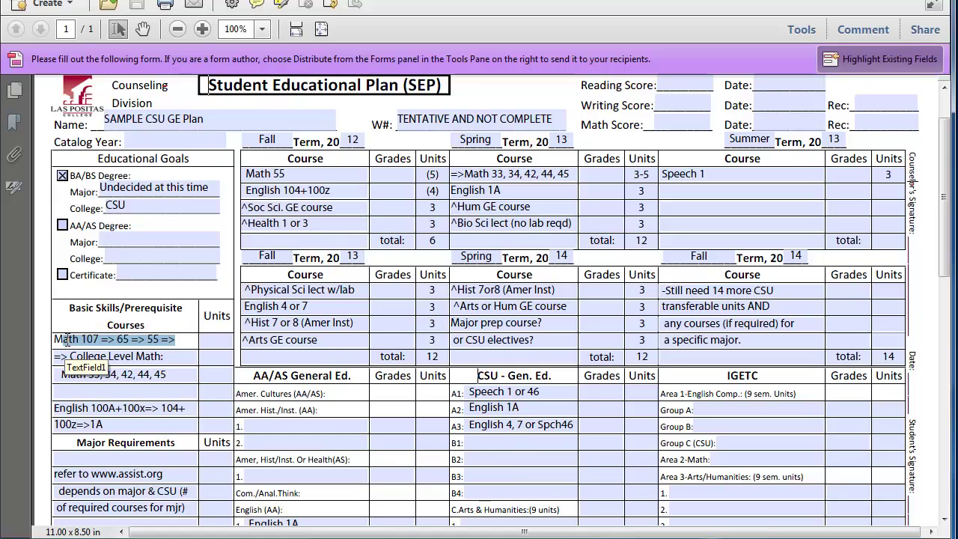
drag(66, 340, 132, 341)
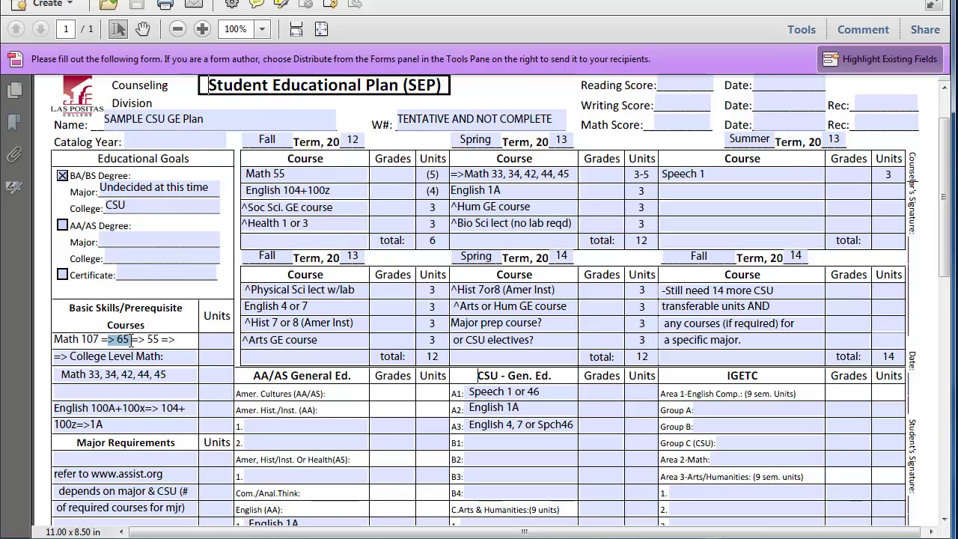
drag(136, 341, 169, 340)
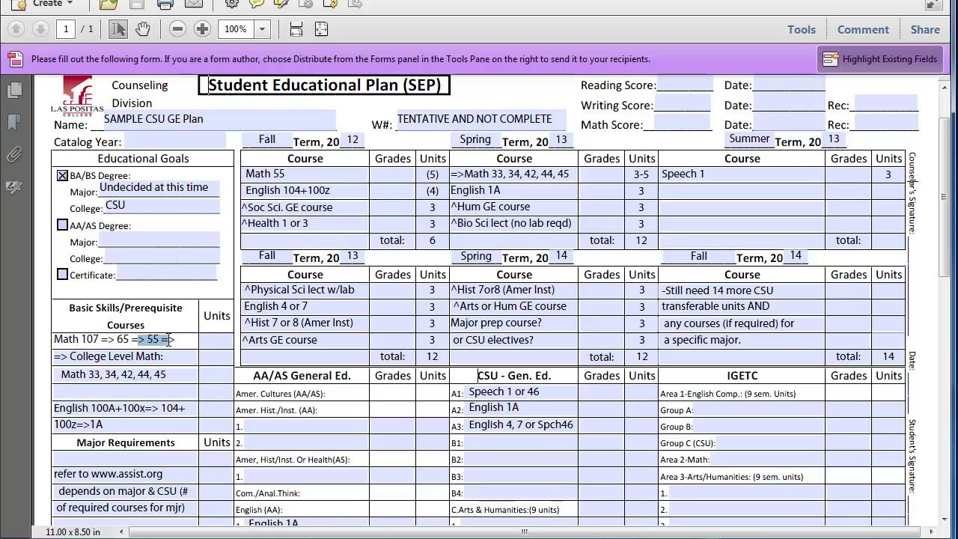
drag(78, 340, 174, 341)
Examine the college-level math options listed under the prerequisites and compare them with the Major Requirements section.
click(78, 358)
click(81, 375)
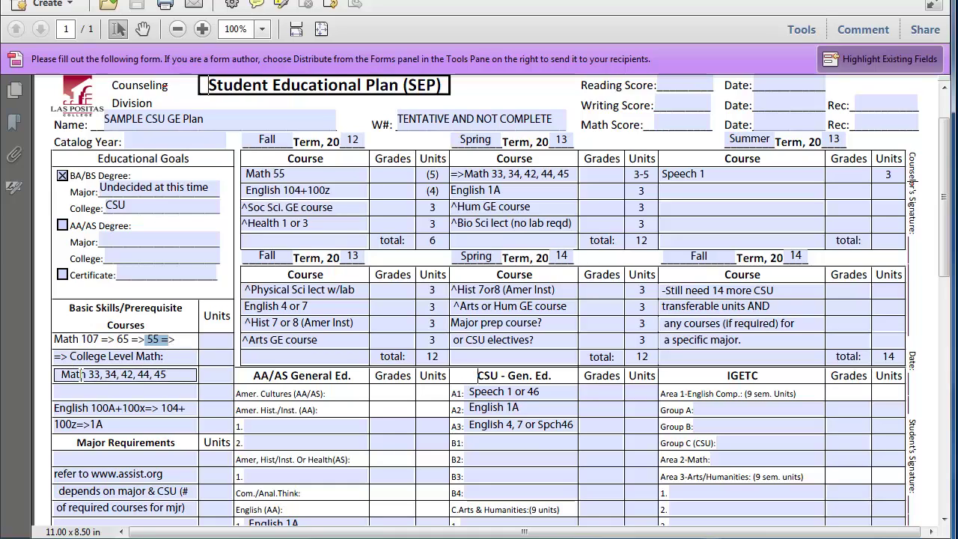
drag(81, 374, 101, 374)
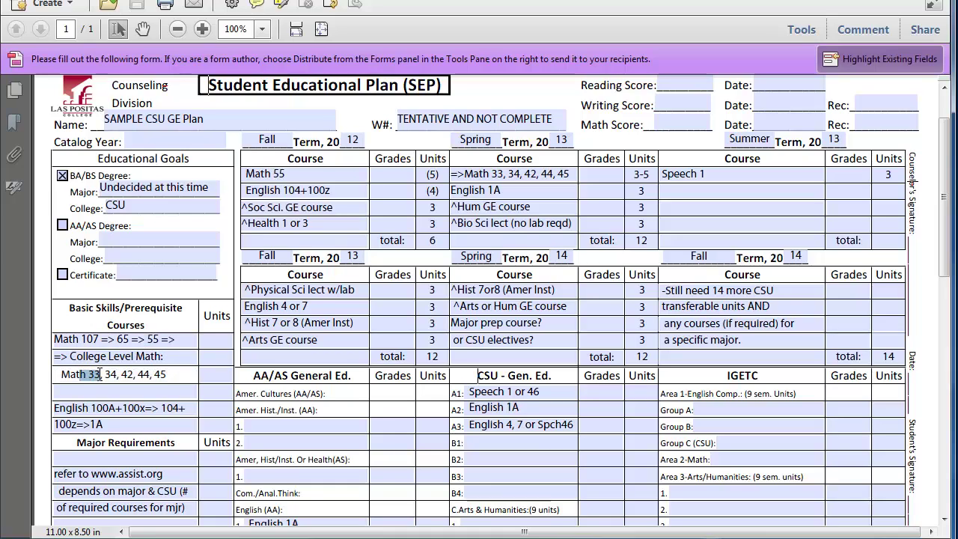
click(109, 375)
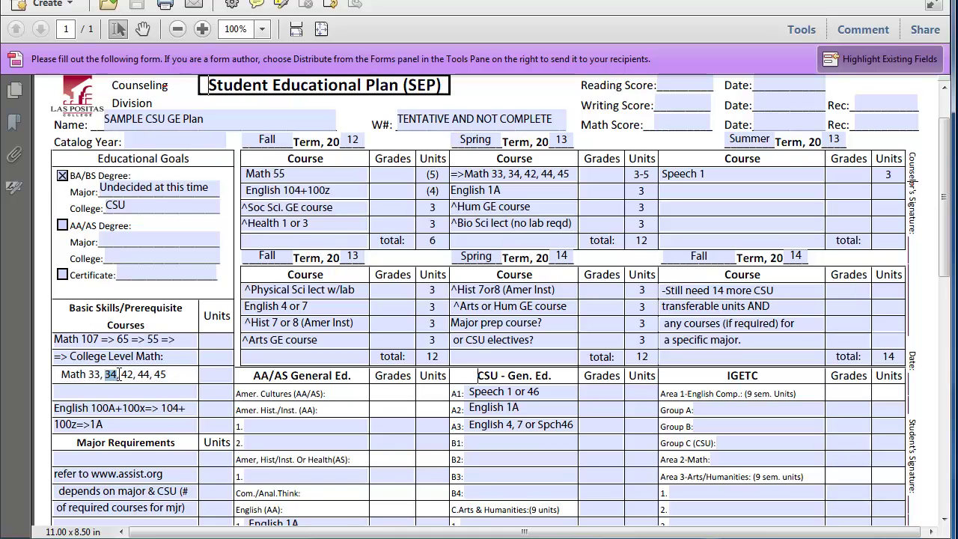
drag(117, 375, 168, 375)
double_click(124, 375)
double_click(159, 374)
triple_click(162, 444)
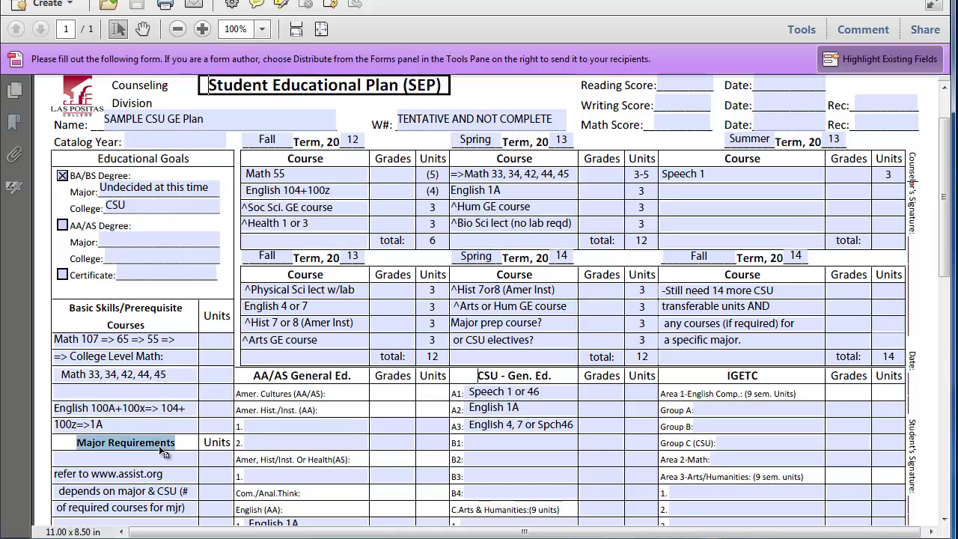
drag(169, 374, 84, 378)
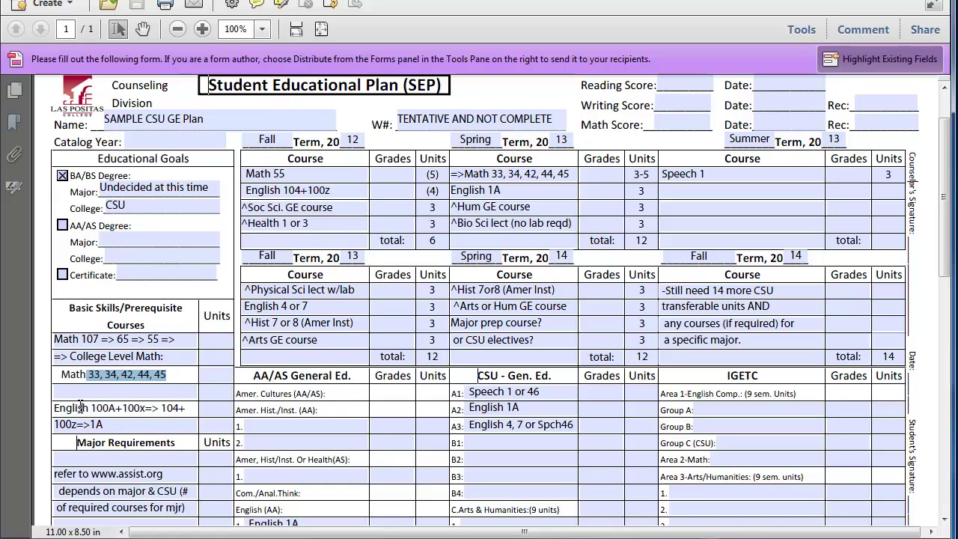
Examine the English prerequisite sequence from English 100A+100x up to 1A.
drag(82, 409, 186, 409)
triple_click(123, 425)
drag(76, 425, 104, 424)
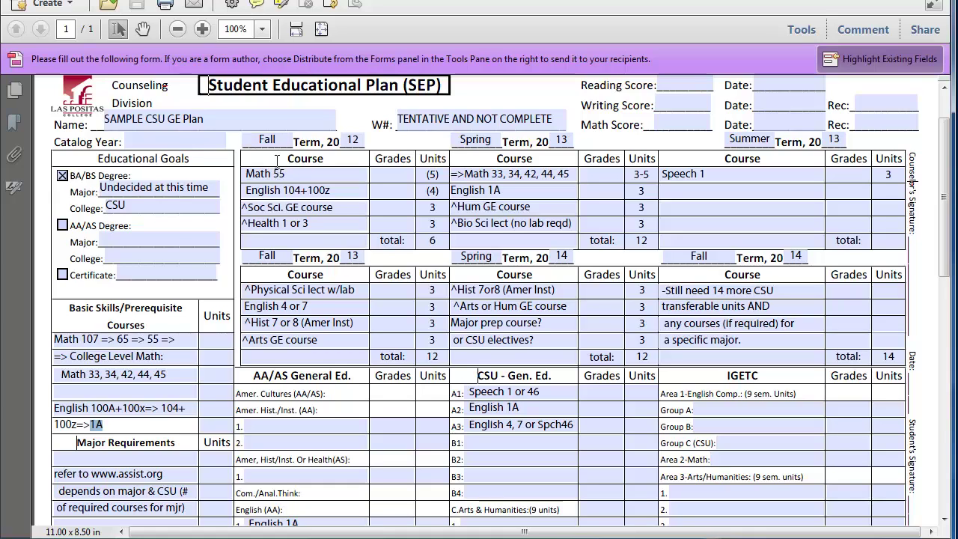
Review the courses planned for the Fall 12 term and relate them to the CSU - Gen. Ed. section.
drag(297, 174, 244, 173)
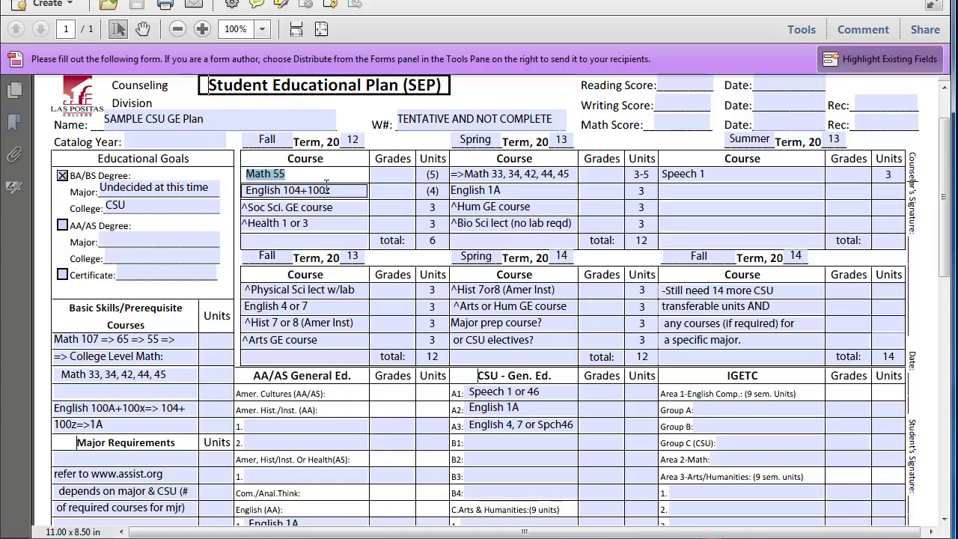
drag(332, 190, 244, 190)
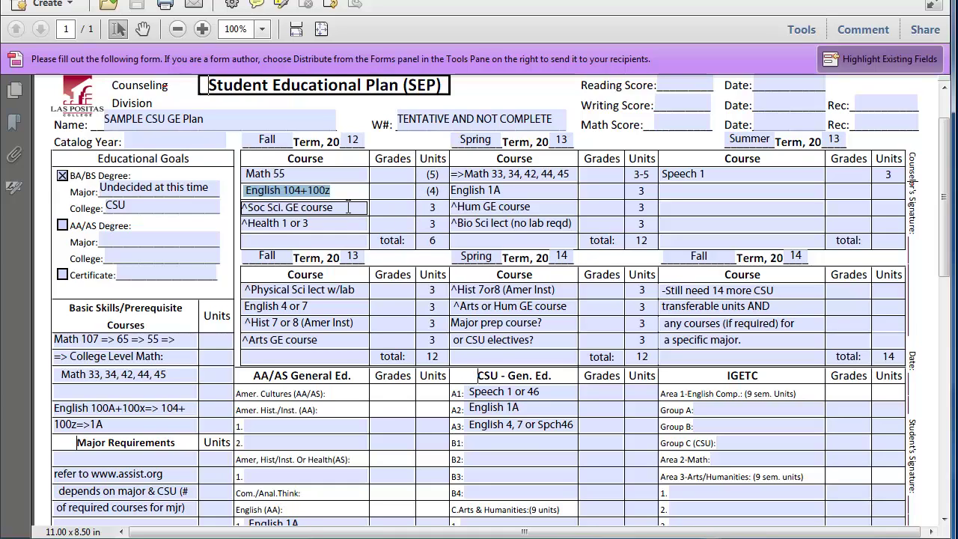
drag(352, 208, 229, 204)
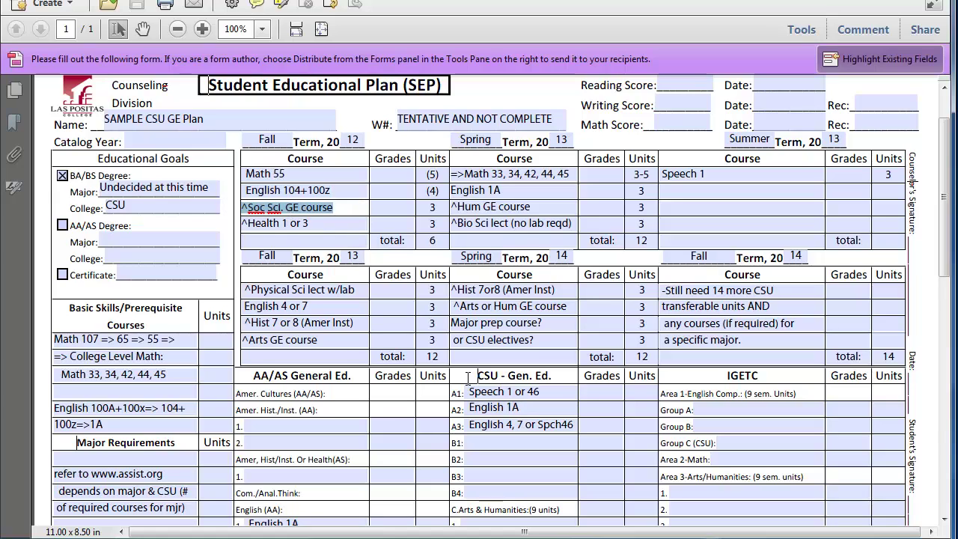
drag(477, 375, 552, 378)
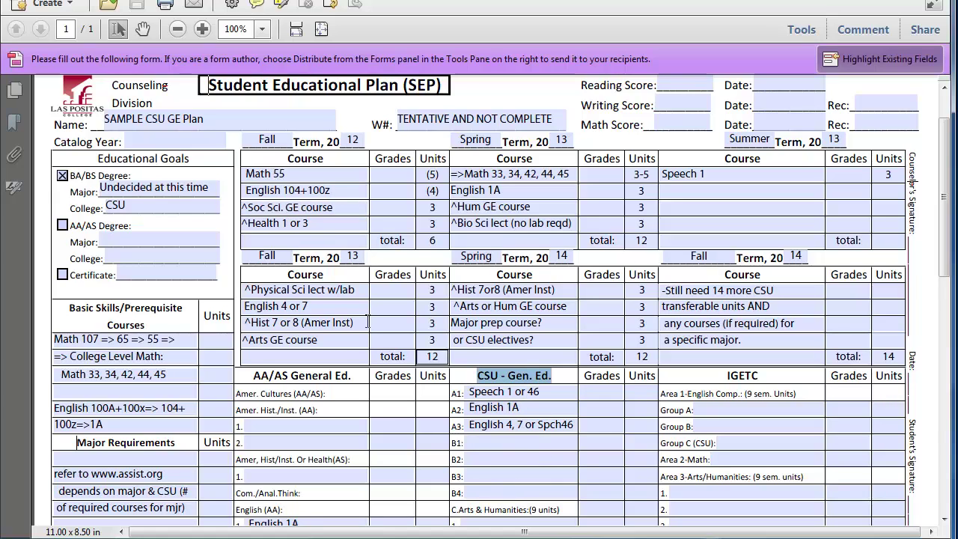
drag(319, 225, 244, 221)
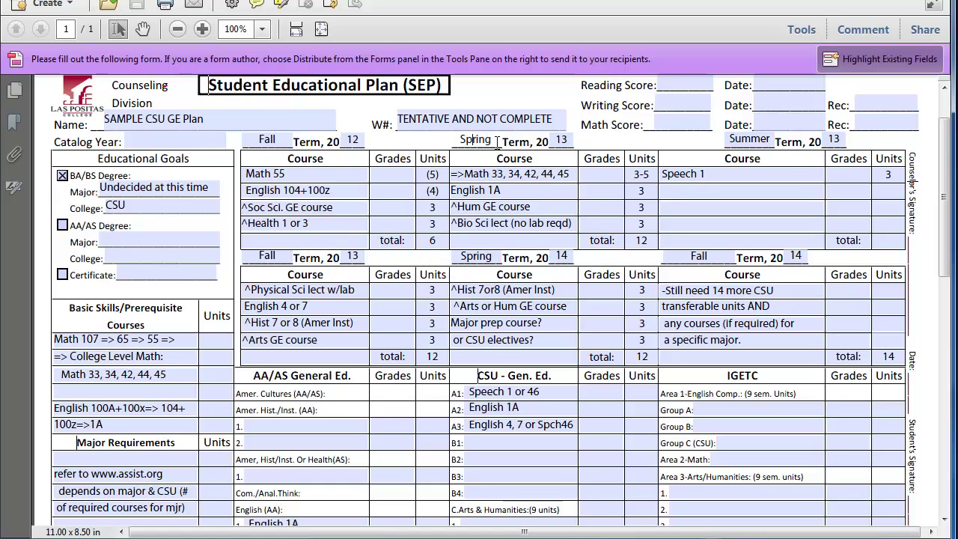
Review the math, English 1A, humanities and biological science courses planned for the Spring 13 term.
drag(571, 174, 462, 170)
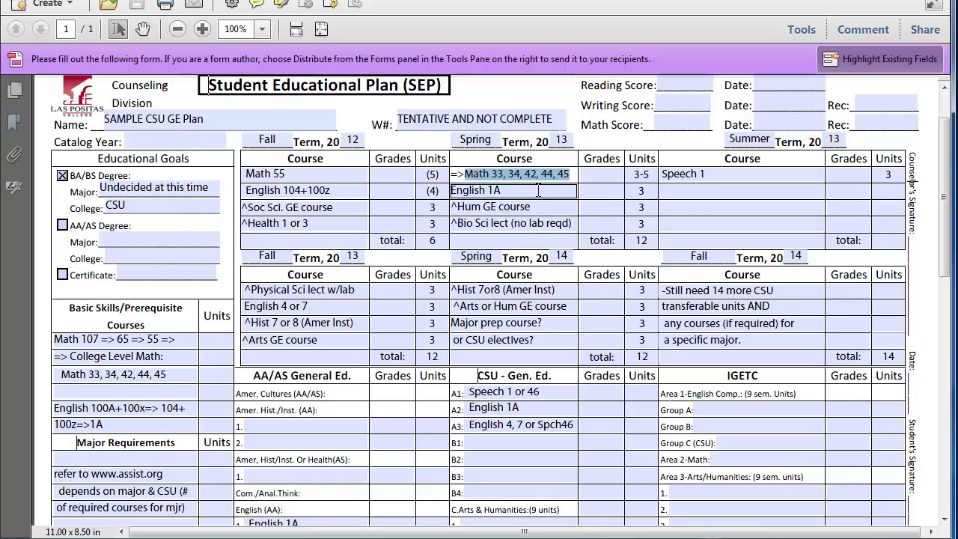
drag(501, 190, 450, 191)
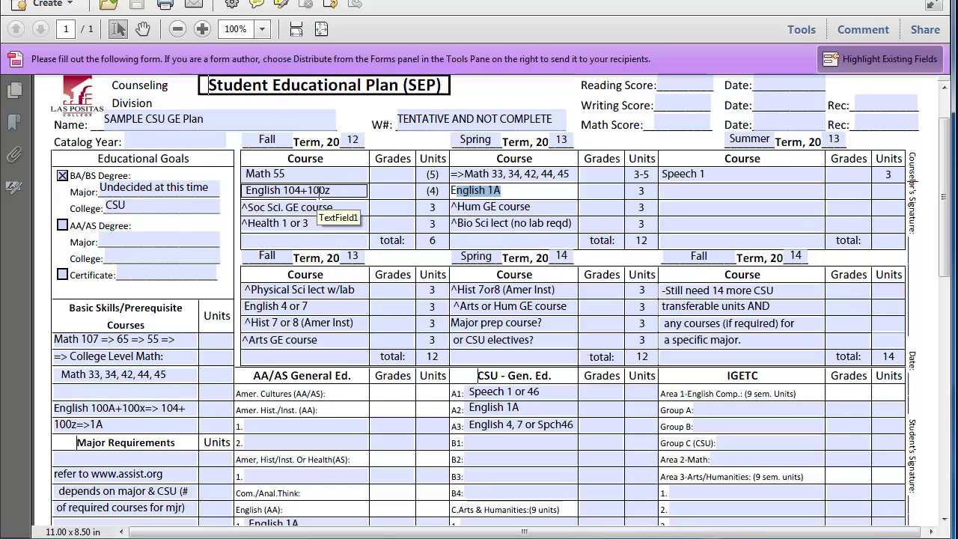
triple_click(503, 191)
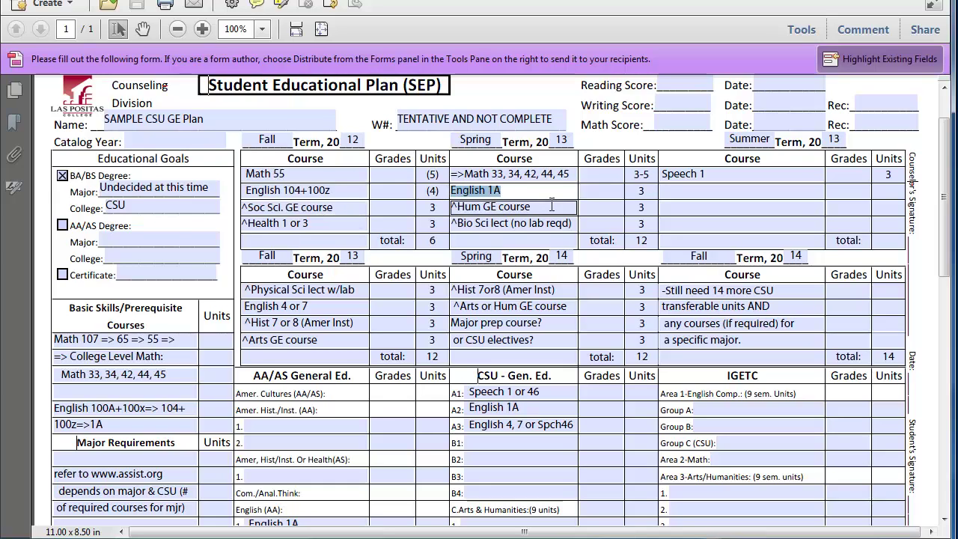
drag(558, 207, 447, 207)
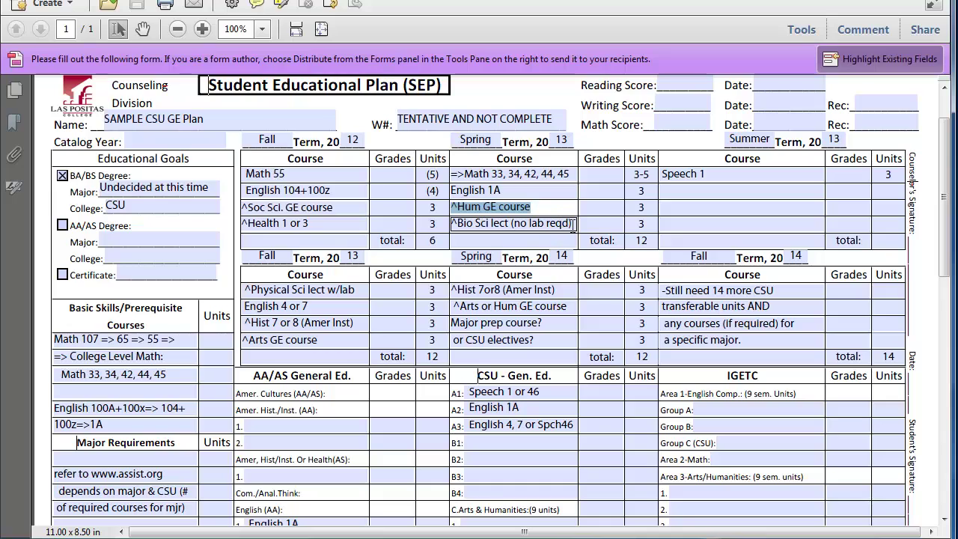
drag(573, 225, 452, 229)
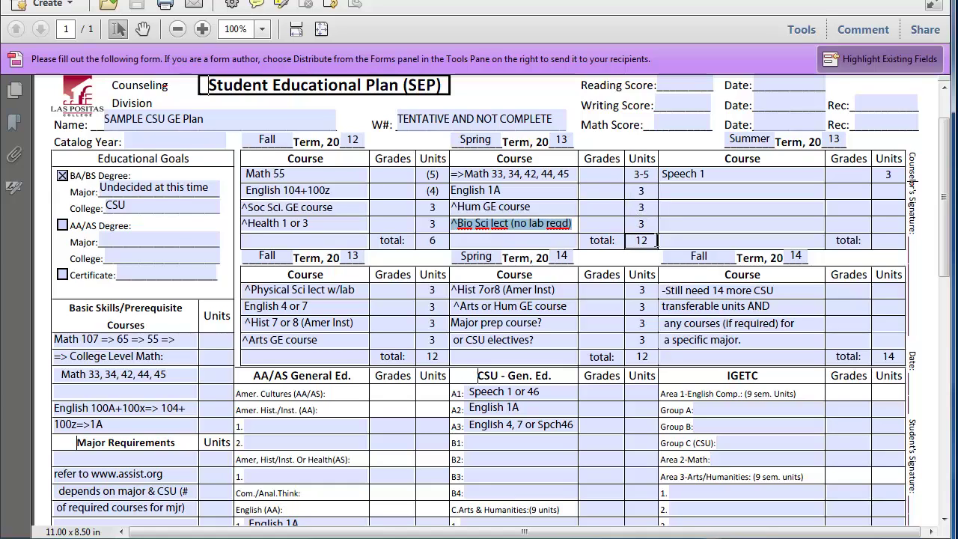
Check the ^ markers on the Fall 12 and Spring 13 courses against the interchangeability note under Major Requirements.
click(452, 208)
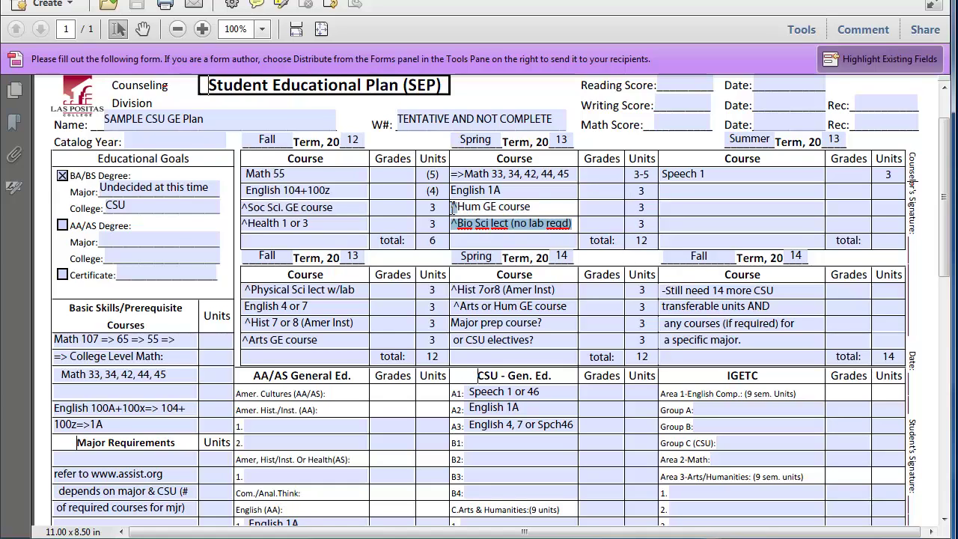
click(242, 207)
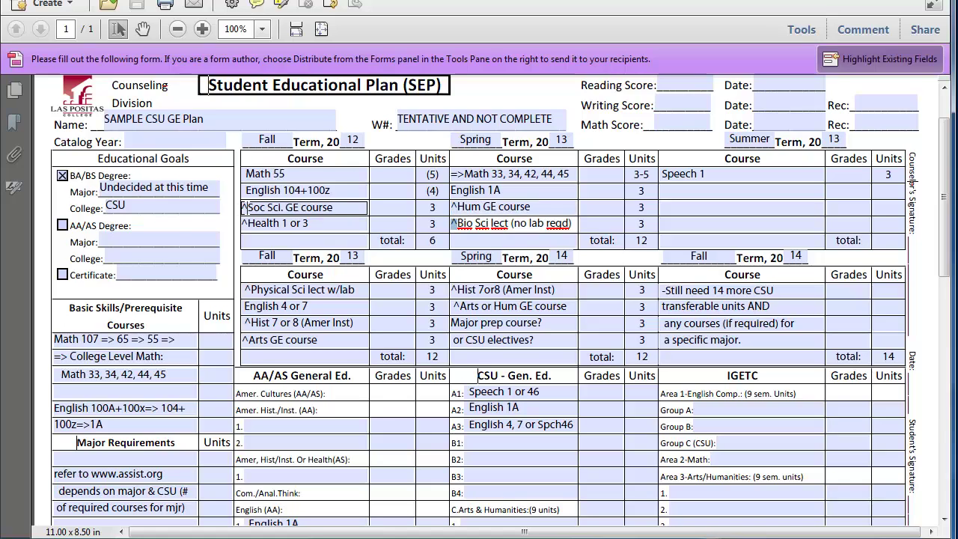
click(244, 223)
scroll(163, 432, down, 2)
drag(59, 483, 41, 487)
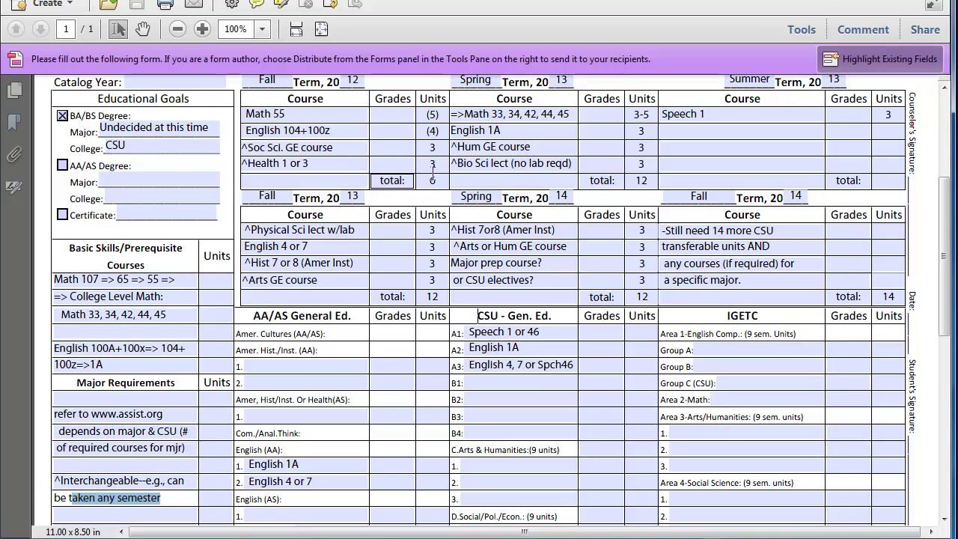
Review the Summer 13 term's Speech 1 course and its units.
scroll(484, 189, up, 1)
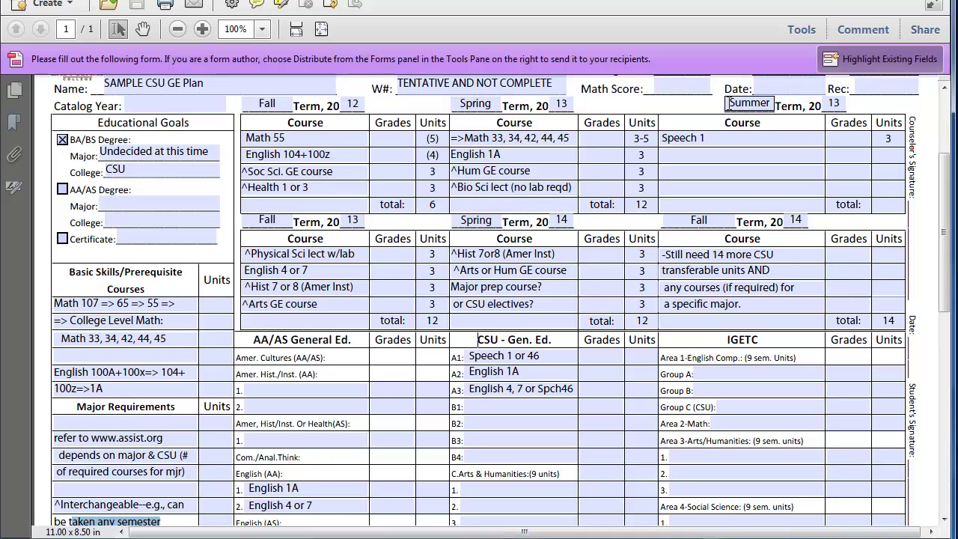
double_click(731, 103)
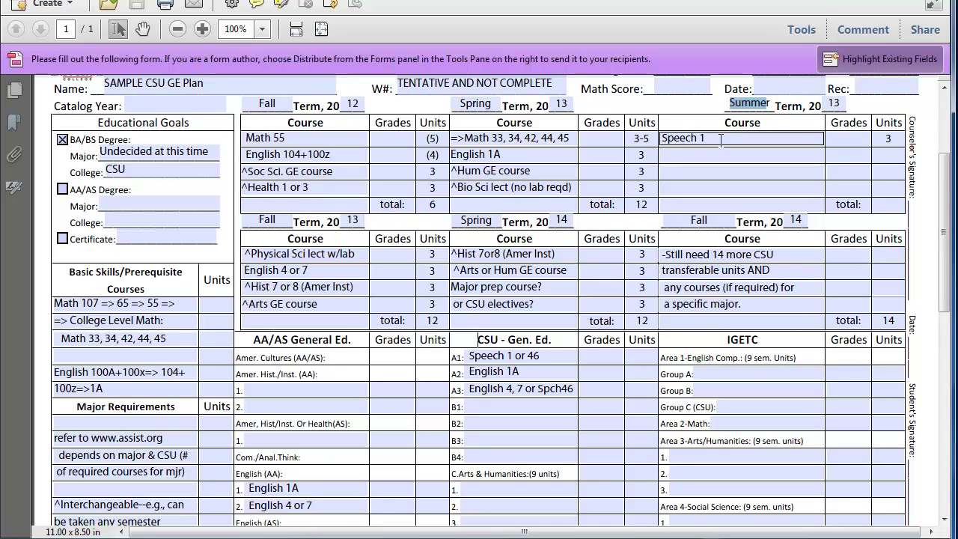
click(892, 142)
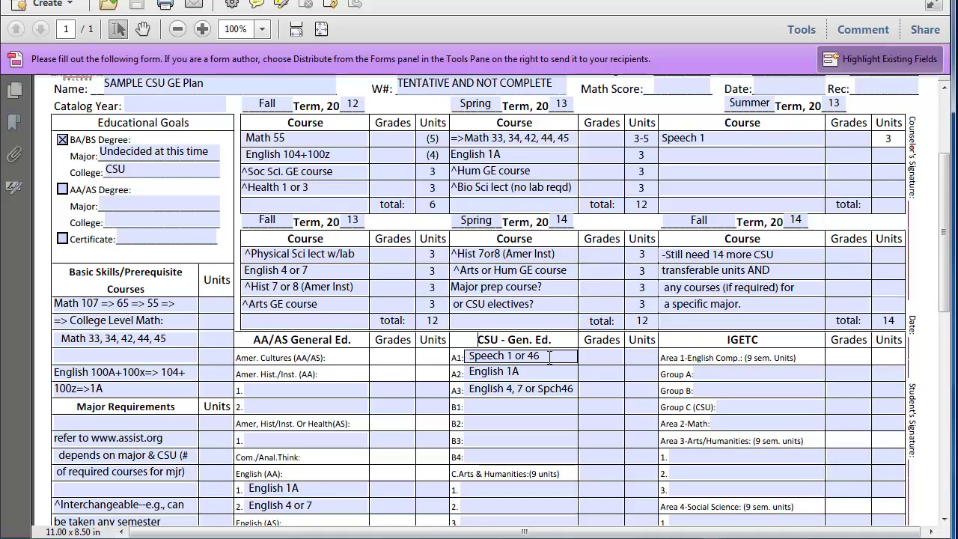
Set the units of the Physical Sci lect w/lab course in the Fall 13 term to 4.
double_click(259, 219)
click(359, 258)
drag(365, 255, 241, 258)
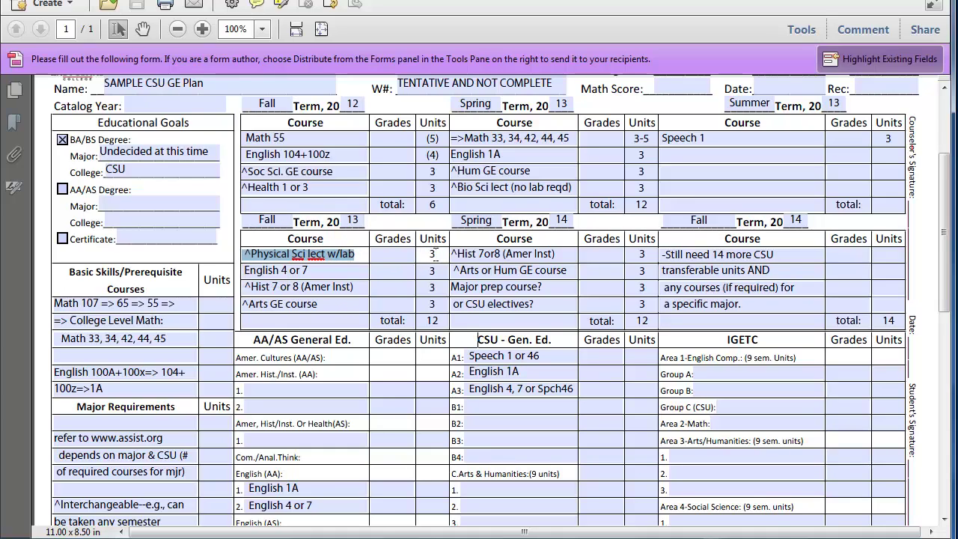
double_click(424, 255)
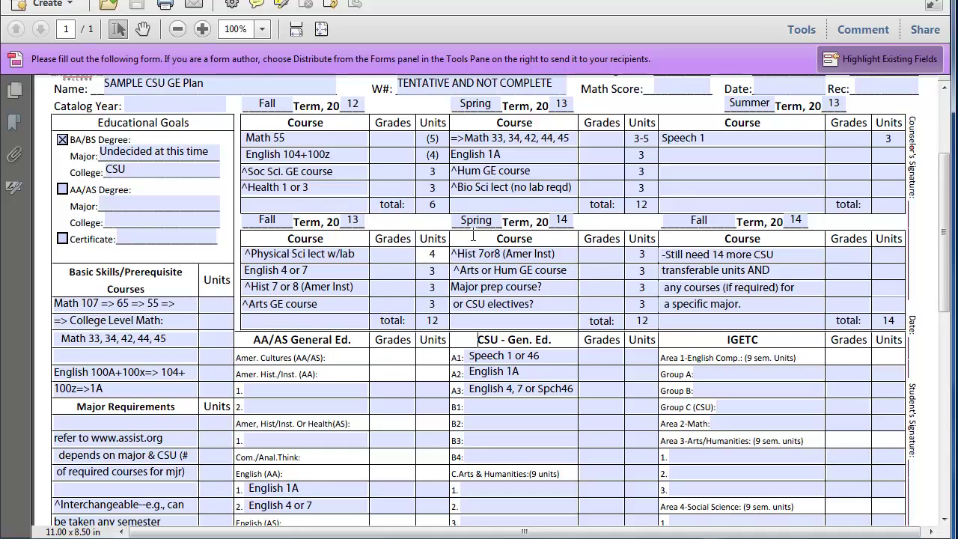
drag(355, 254, 251, 255)
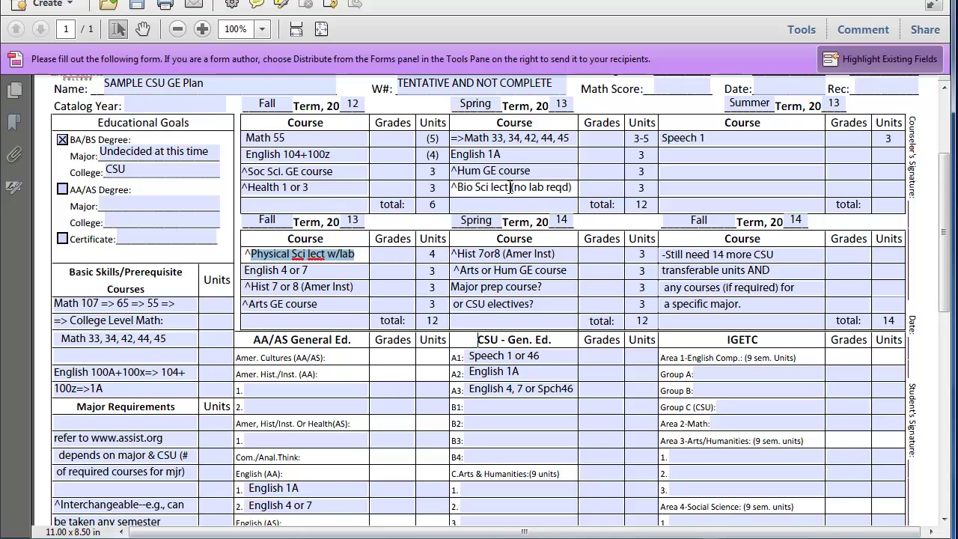
Compare the Spring 13 biological science lecture without lab with the Fall 13 physical science lecture with lab.
drag(511, 187, 458, 189)
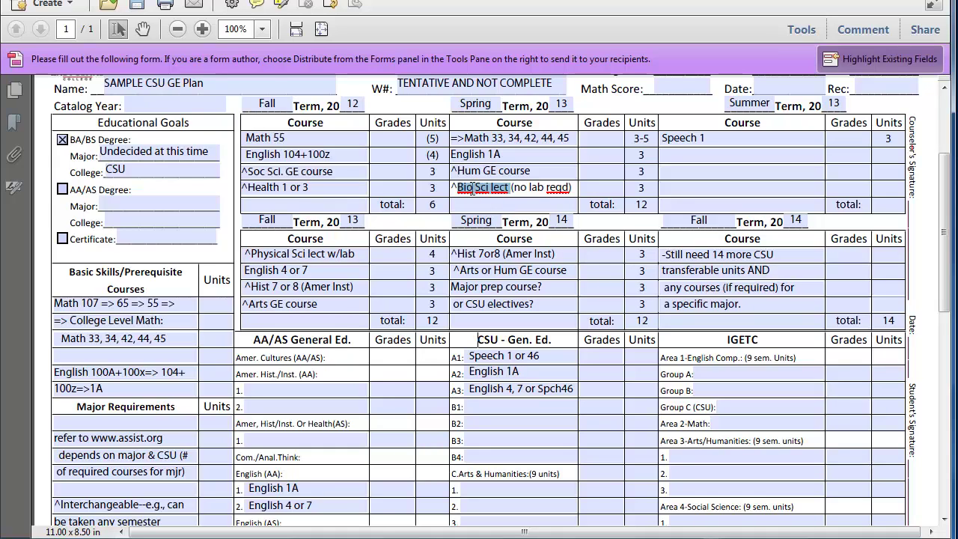
drag(458, 189, 511, 187)
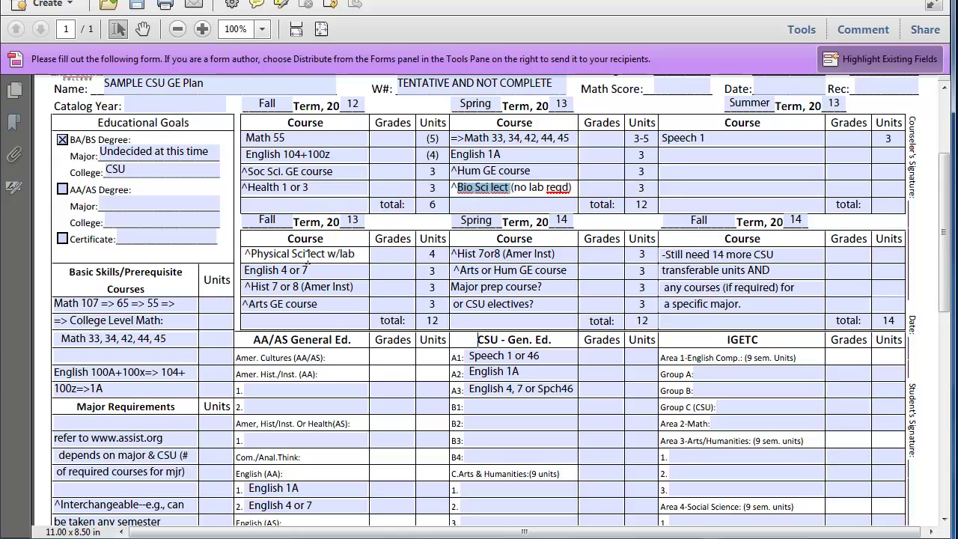
drag(325, 254, 247, 254)
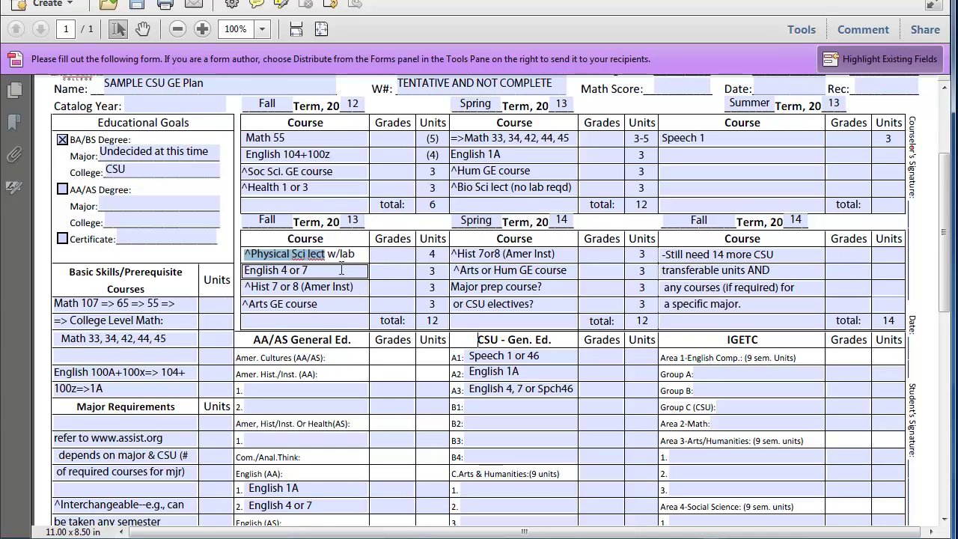
Review the English 4 or 7, Hist 7 or 8 and Arts GE courses planned for the Fall 13 term.
drag(341, 269, 237, 274)
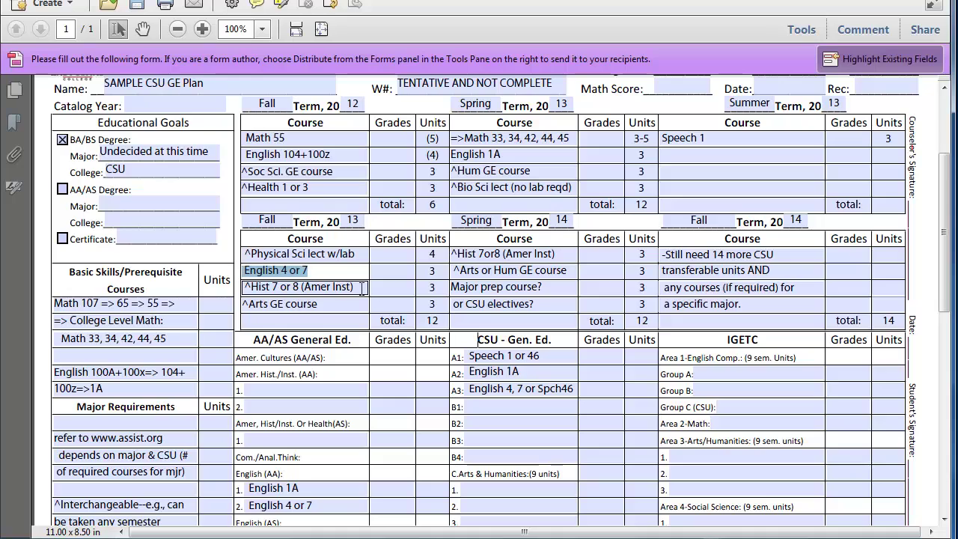
drag(361, 287, 239, 287)
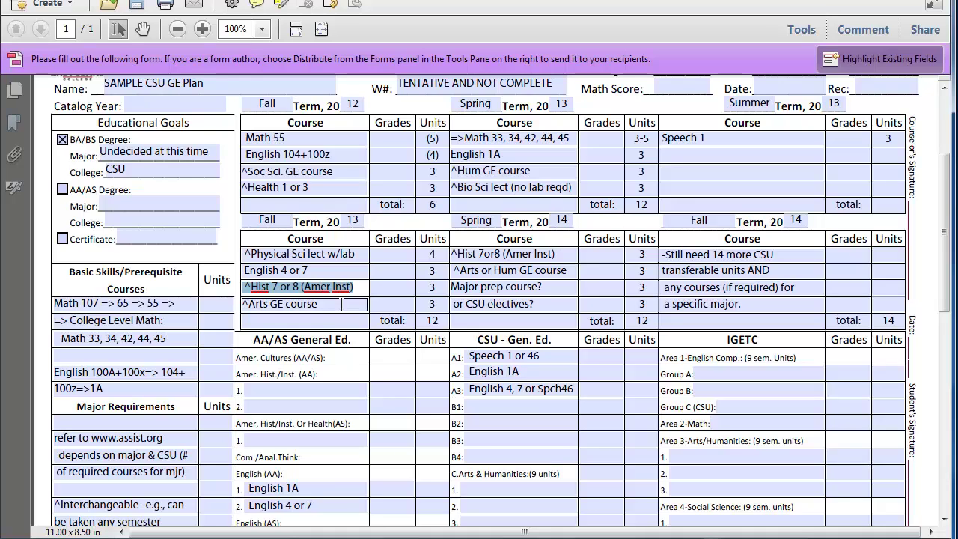
drag(342, 304, 237, 307)
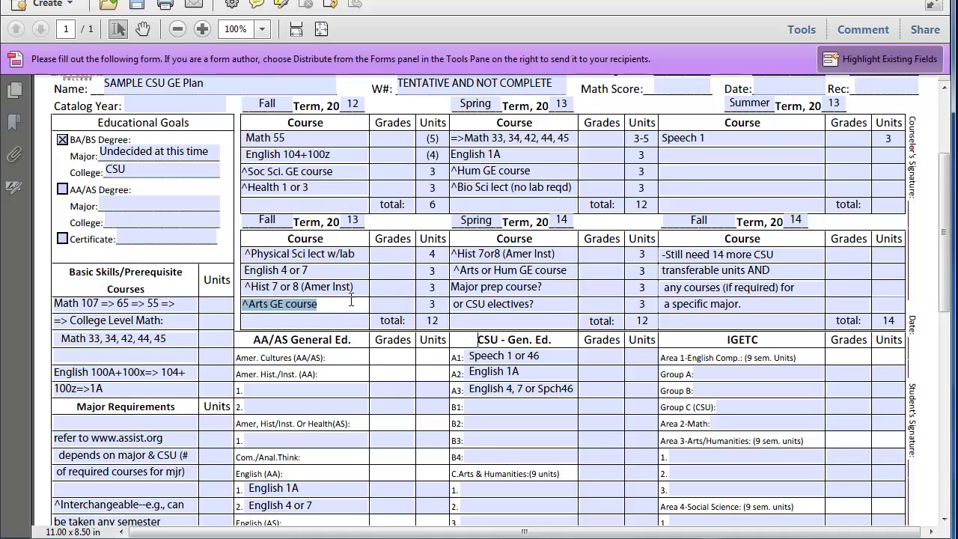
Set the Fall 13 term's total units to 13.
click(441, 320)
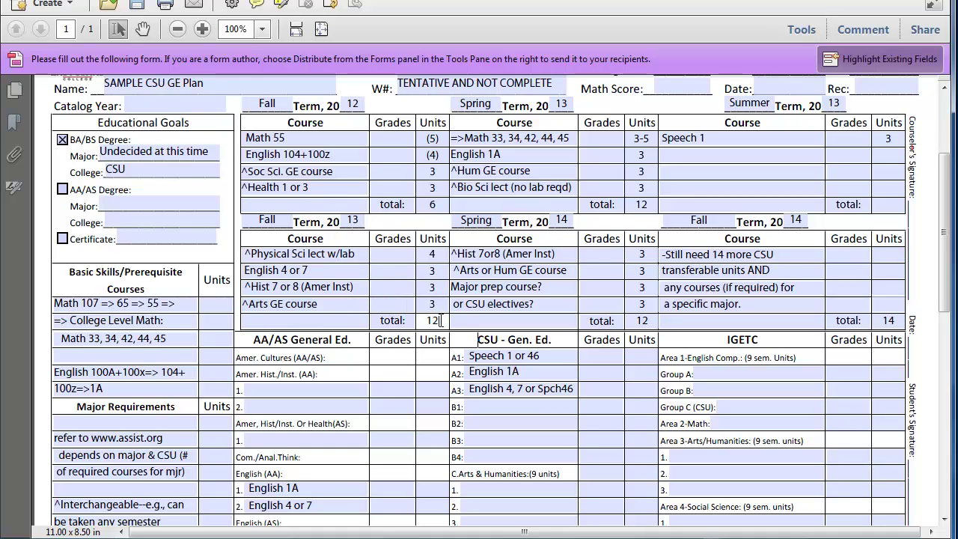
key(BackSpace)
text(3)
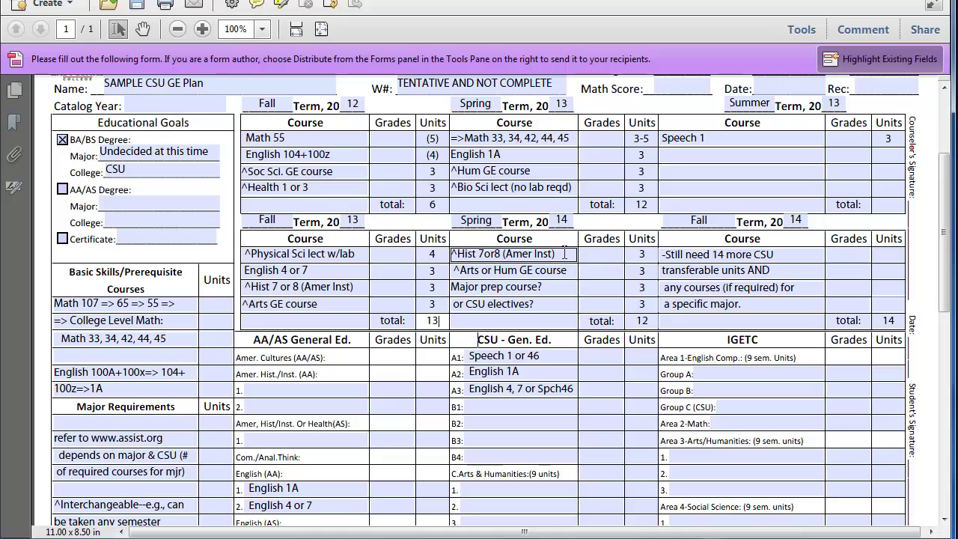
Review the Spring 14 history, arts or humanities and major prep or elective courses, comparing them with the related earlier GE courses.
mouse_move(555, 254)
mouse_down()
mouse_move(452, 254)
mouse_move(553, 256)
mouse_up()
click(453, 272)
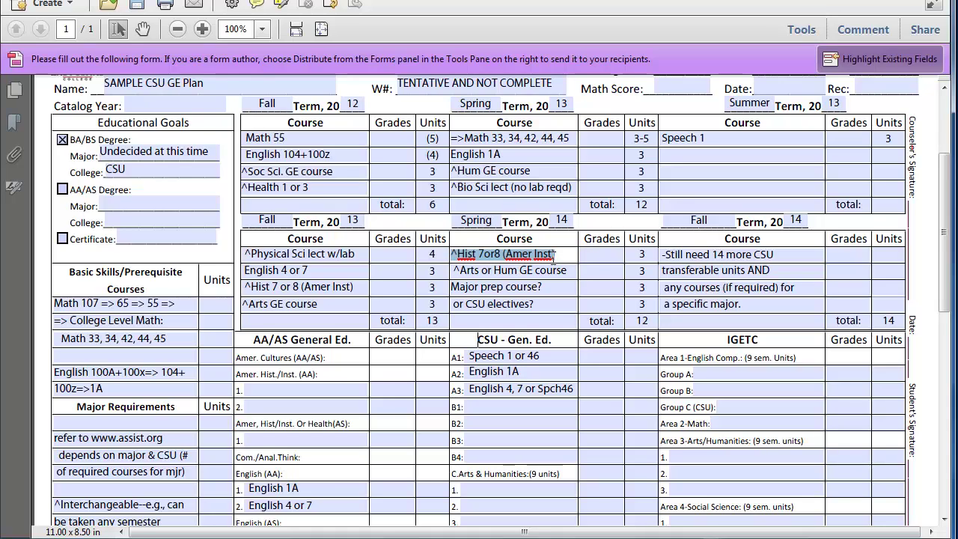
click(363, 292)
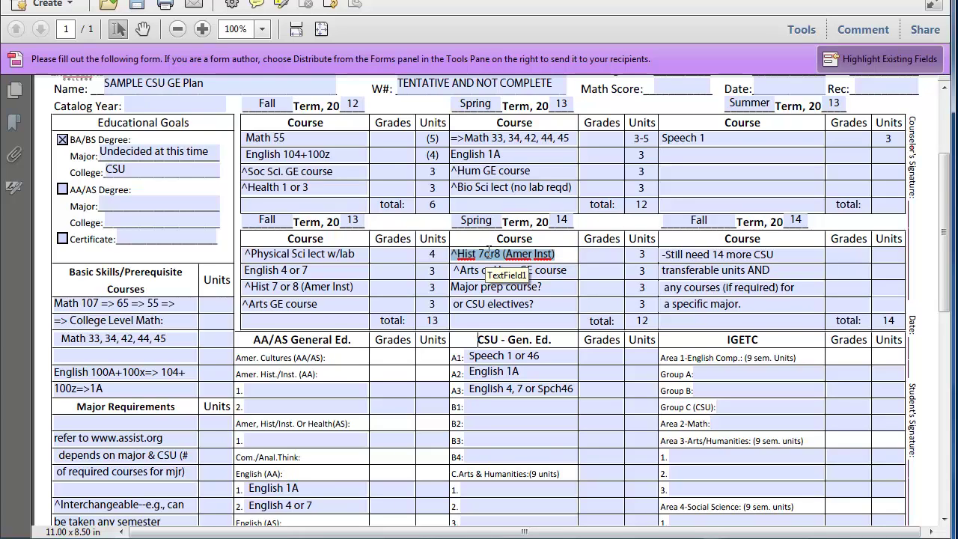
drag(567, 271, 454, 273)
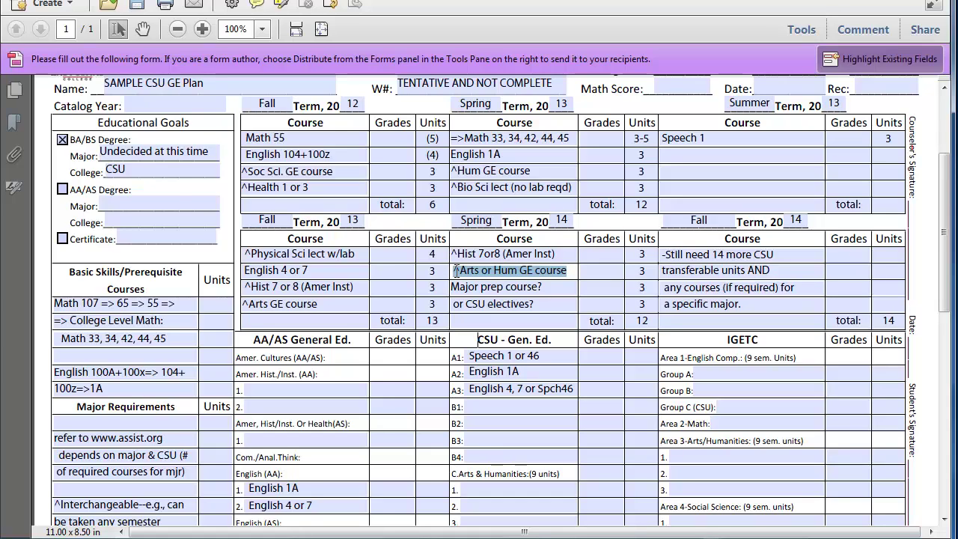
double_click(277, 303)
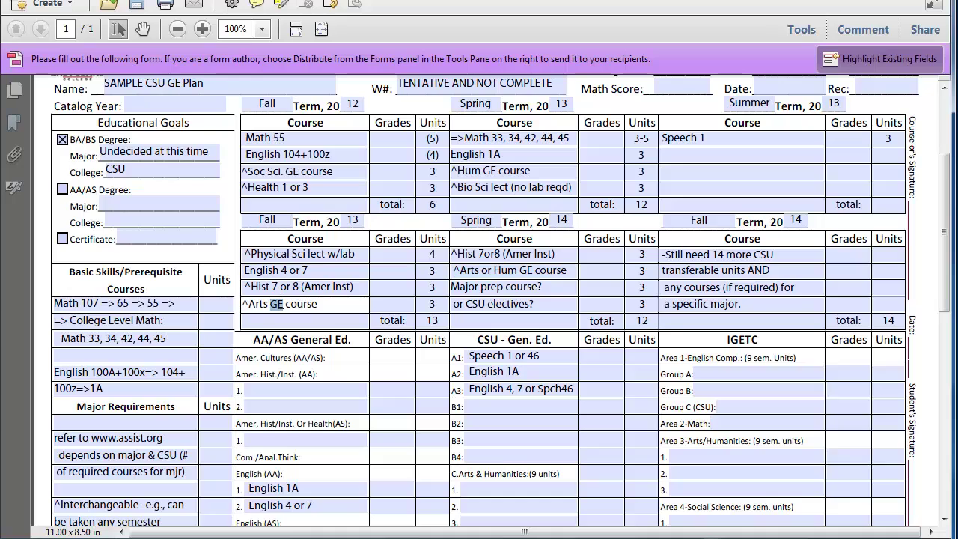
drag(452, 171, 482, 171)
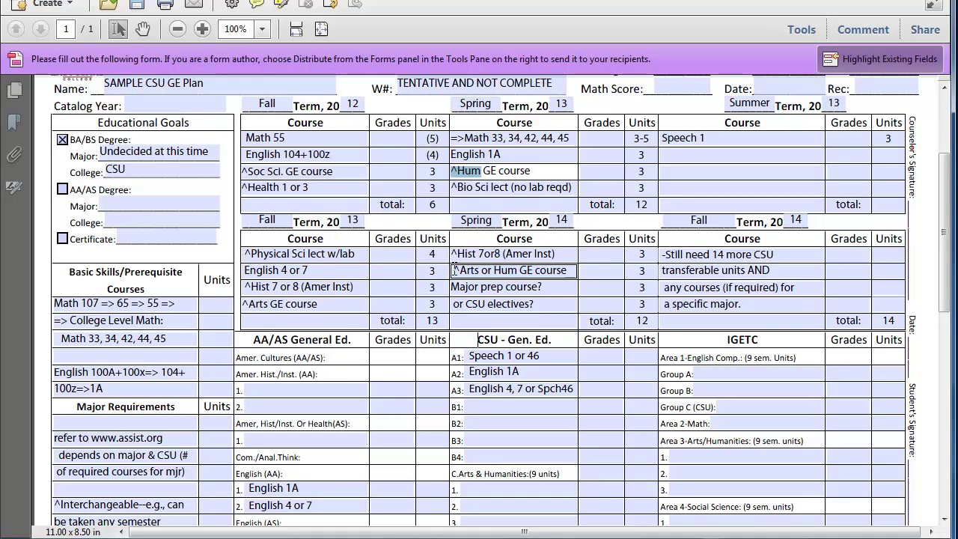
drag(453, 270, 567, 268)
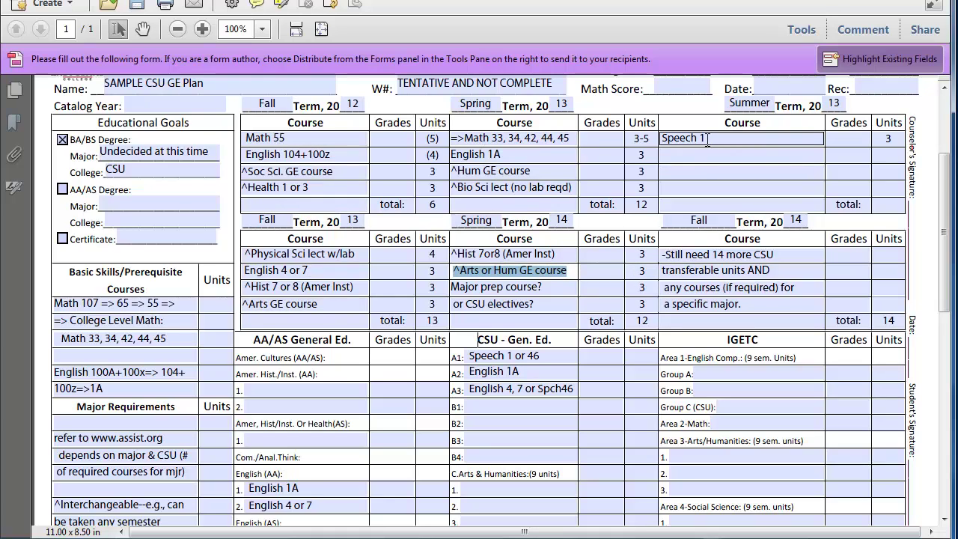
drag(544, 288, 449, 303)
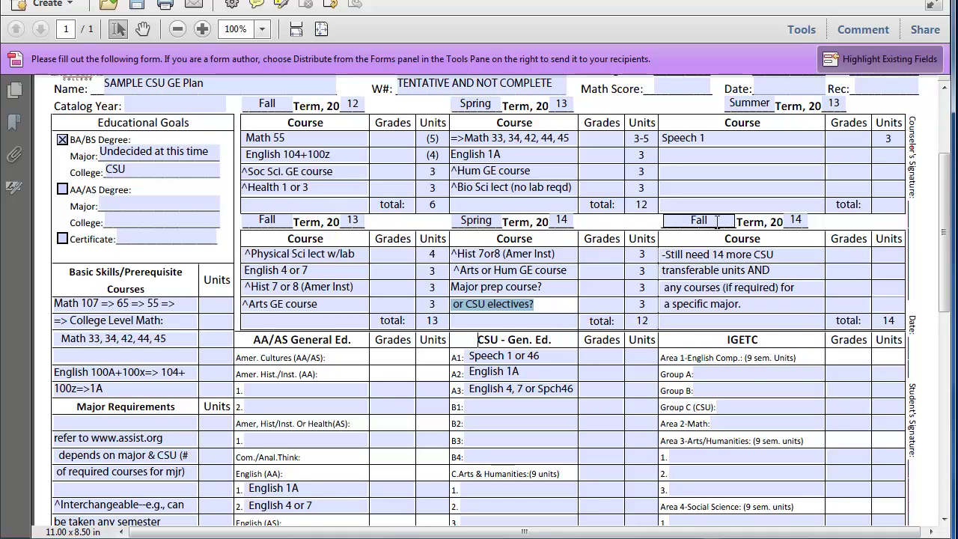
Check the Fall 12, Spring 13 and Summer 13 units against the Fall 14 note on remaining transferable units and major courses.
click(693, 219)
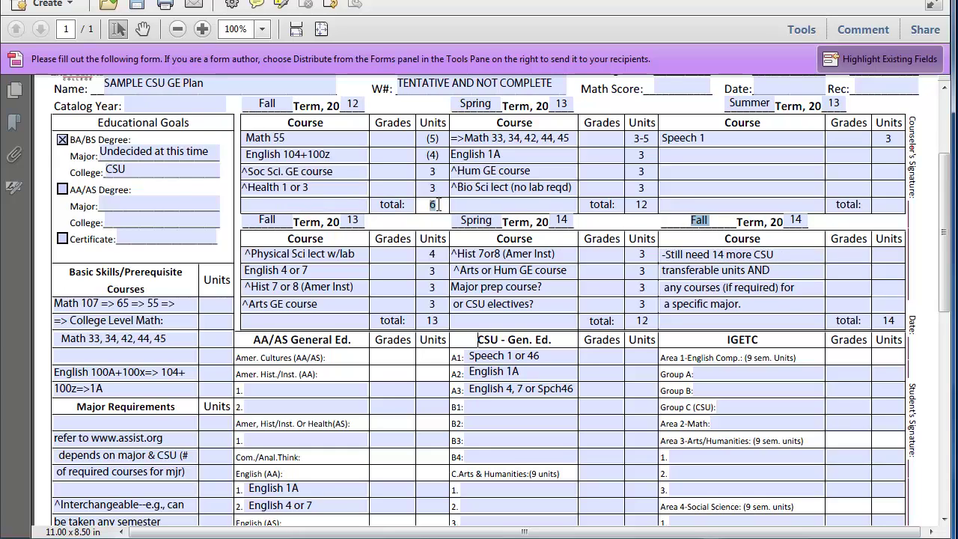
click(614, 209)
key(Tab)
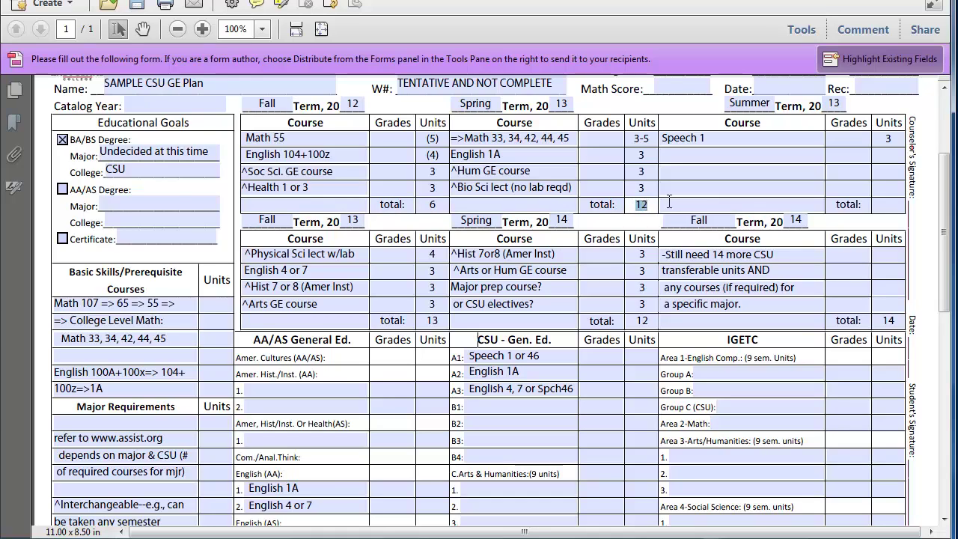
click(886, 141)
double_click(889, 140)
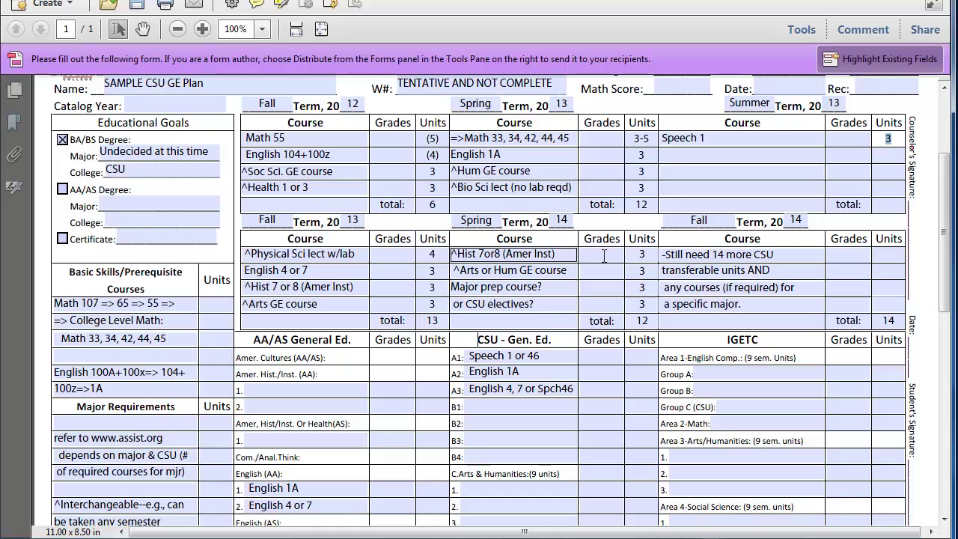
drag(711, 255, 775, 255)
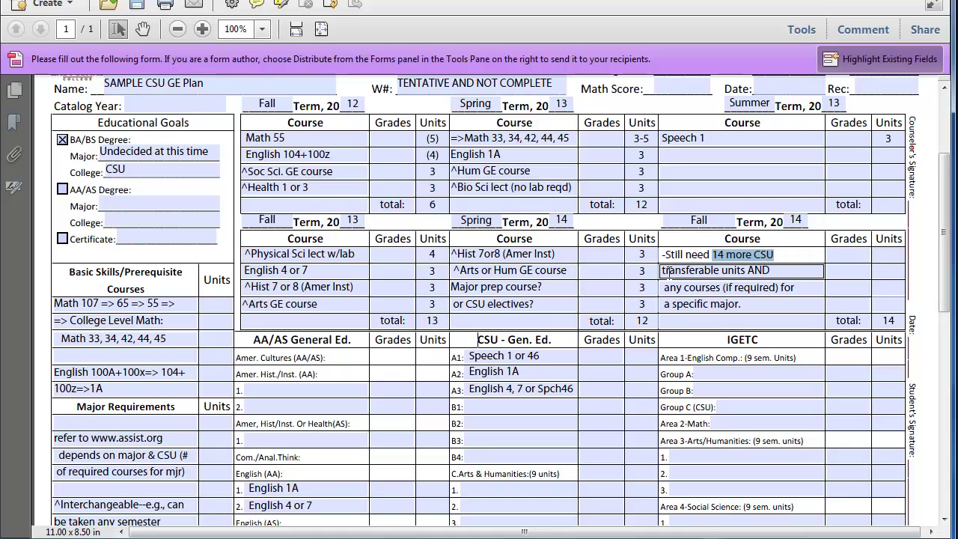
drag(662, 271, 671, 304)
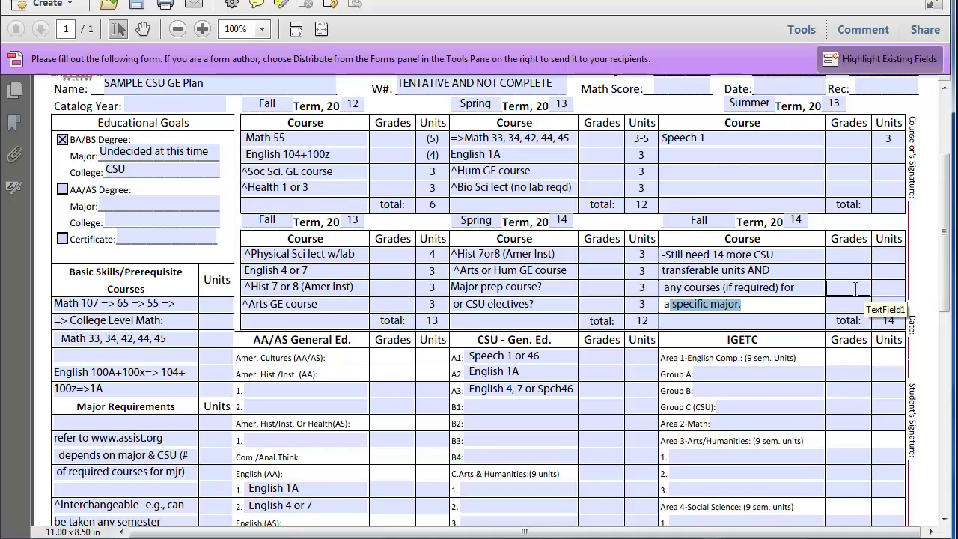
Review the math and English course sequence across the Fall 12 and Spring 13 terms.
click(329, 138)
click(338, 156)
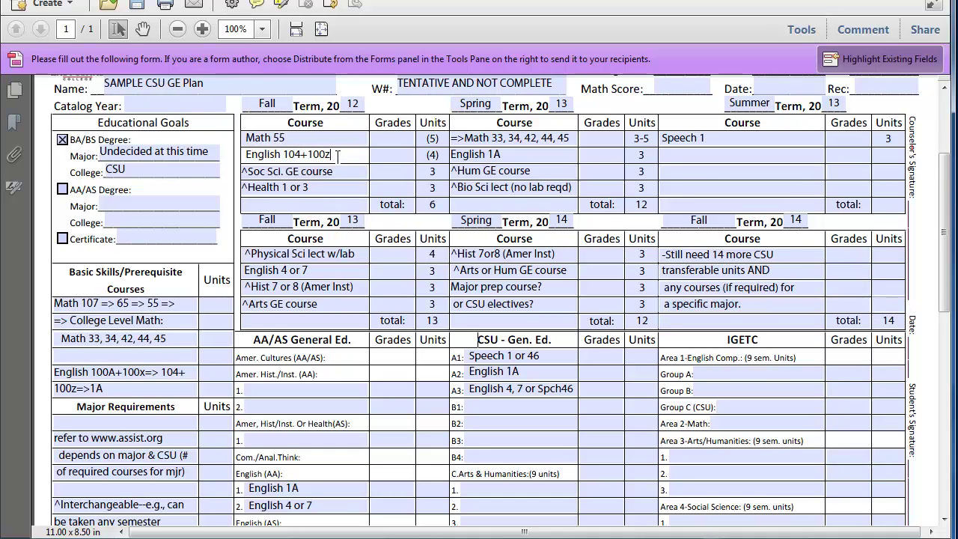
click(530, 142)
click(527, 155)
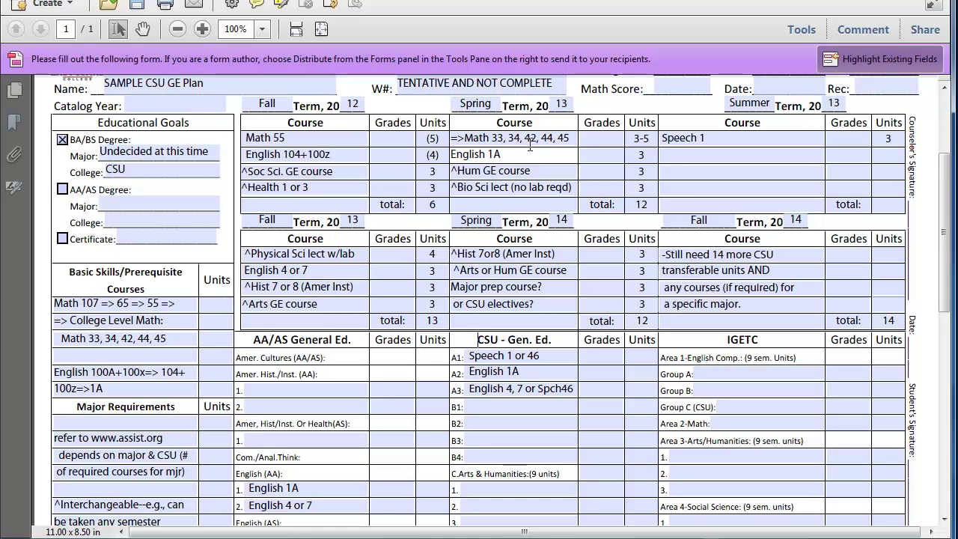
click(359, 139)
click(358, 156)
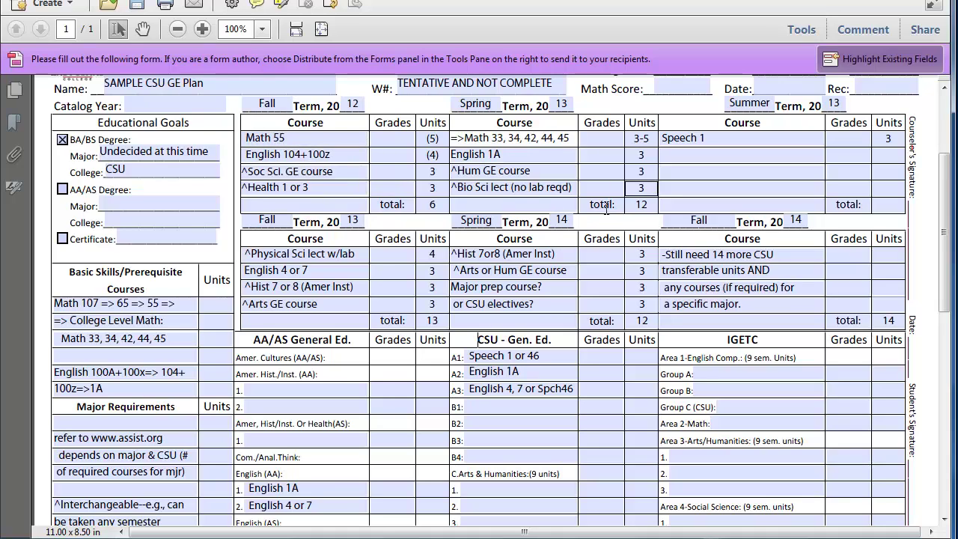
click(753, 282)
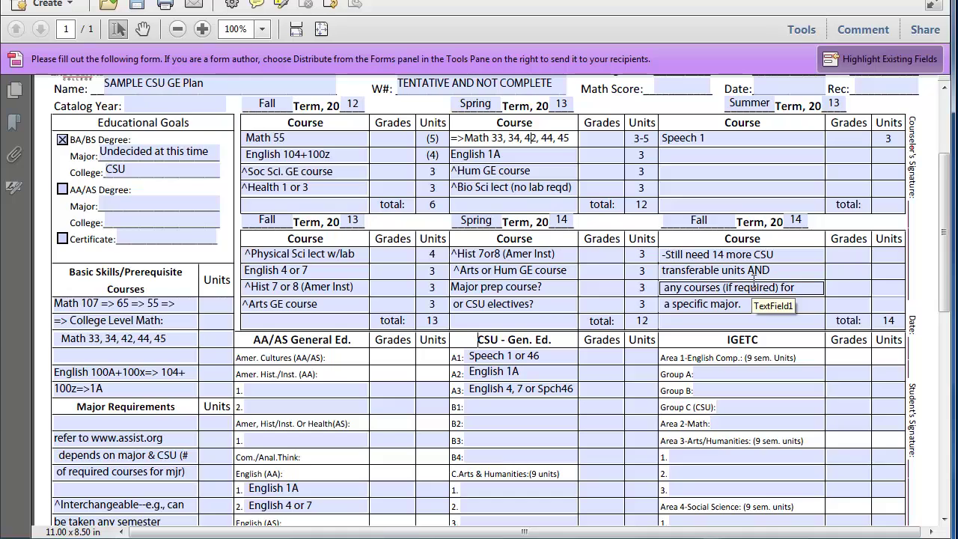
click(298, 274)
key(Tab)
click(524, 289)
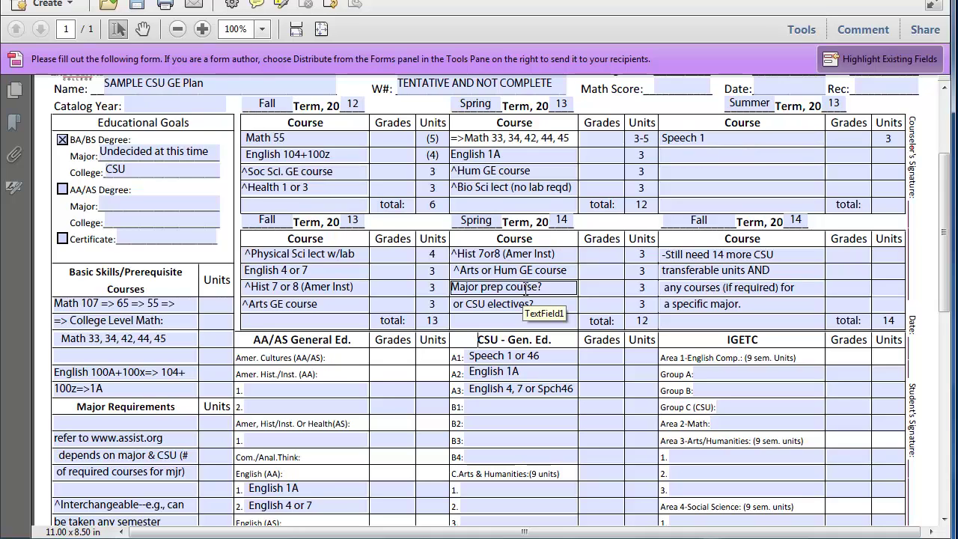
click(822, 188)
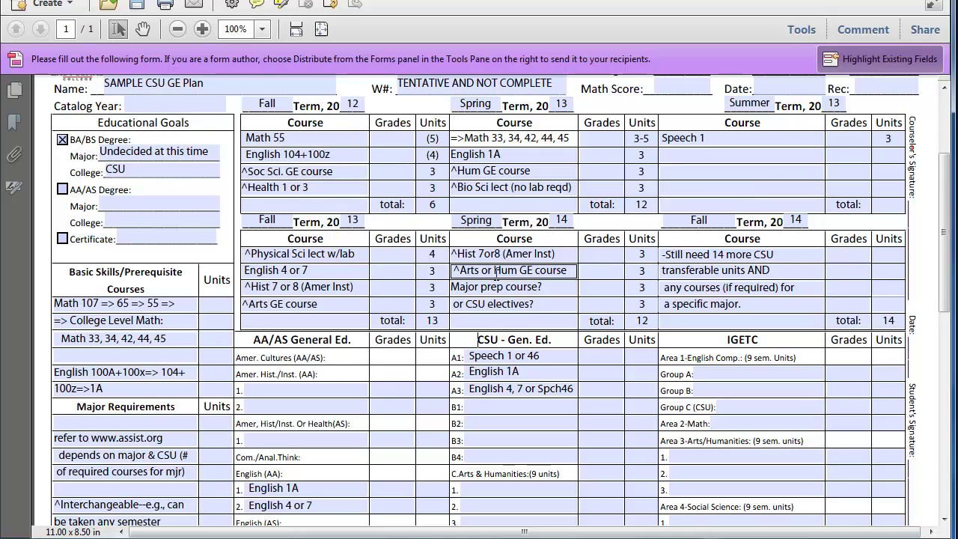
click(792, 317)
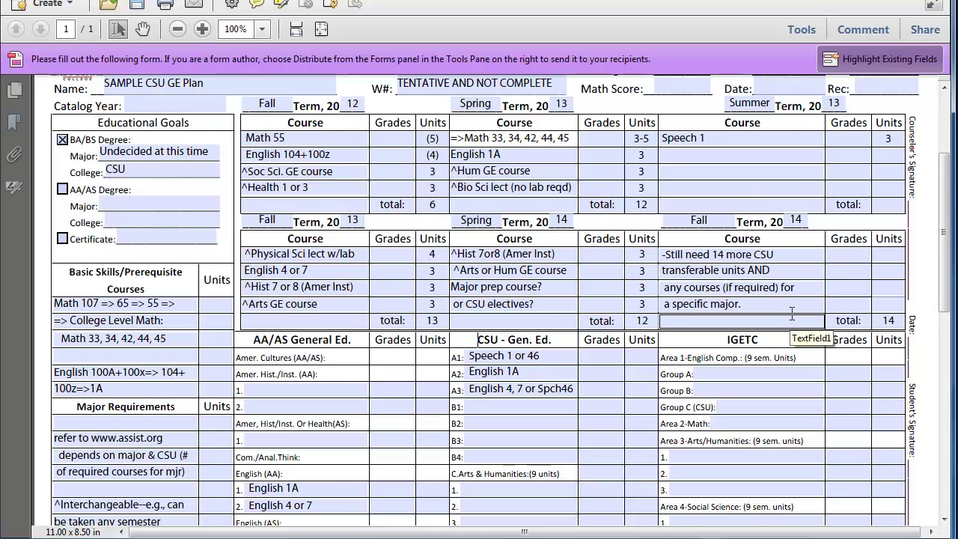